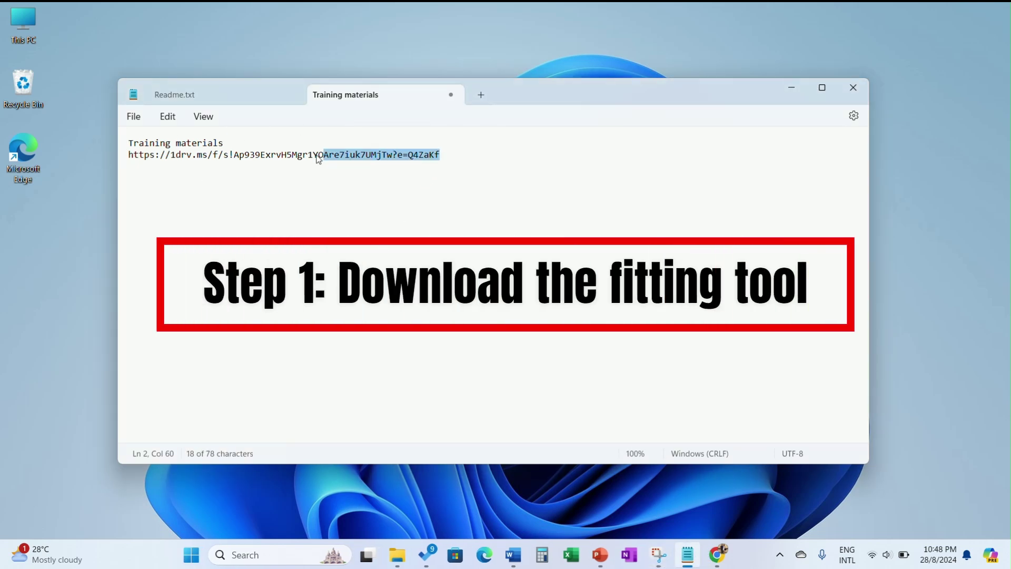
Copy the OneDrive training-materials link from line 2 of the Notepad note and bring Chrome forward.
left_click_drag(448, 158, 128, 157)
key("ctrl+c")
right_click(170, 158)
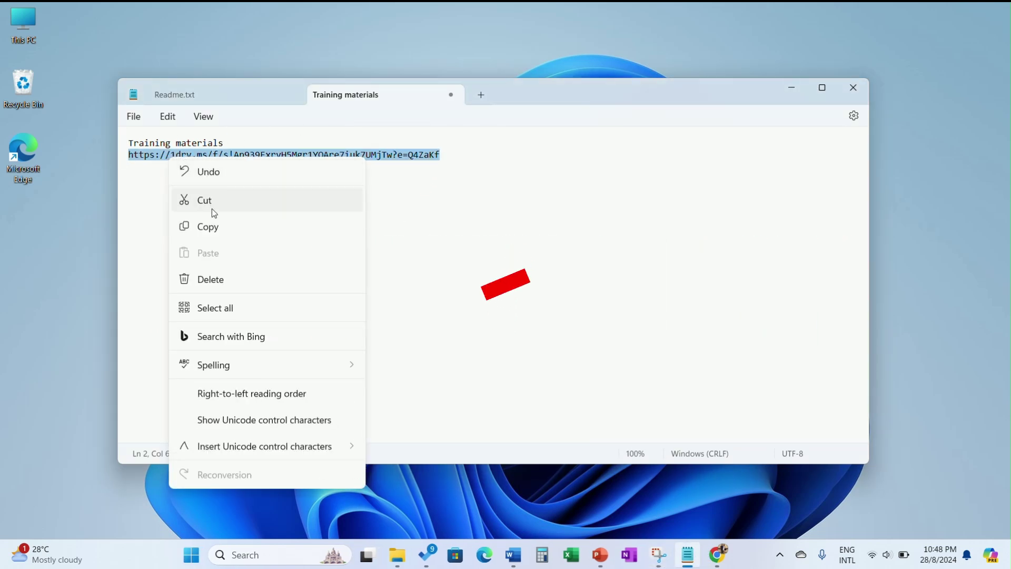
left_click(208, 227)
left_click(717, 555)
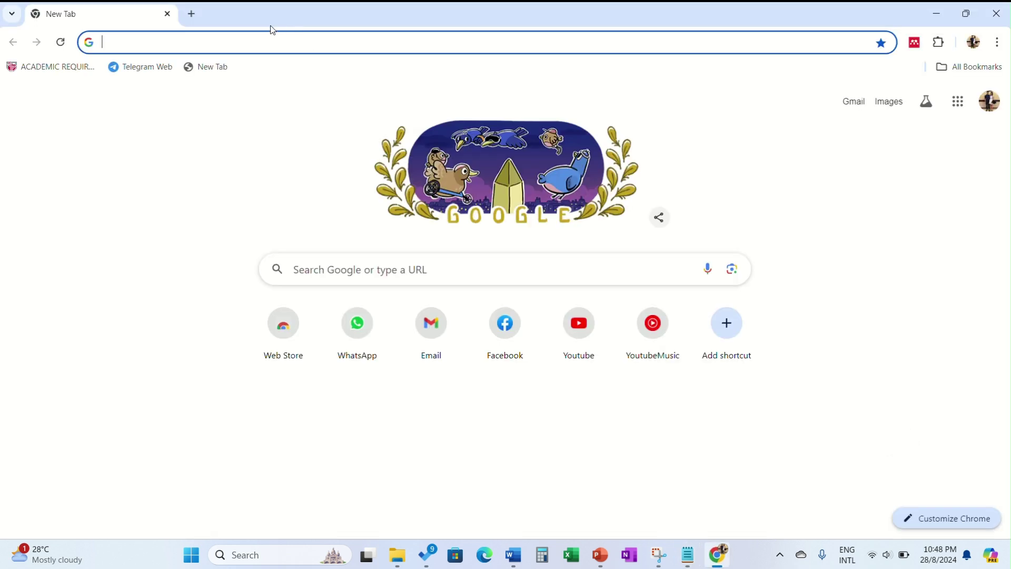
Load the pasted OneDrive link and download ACi_CurveFitting_10.xls.
key("ctrl+v")
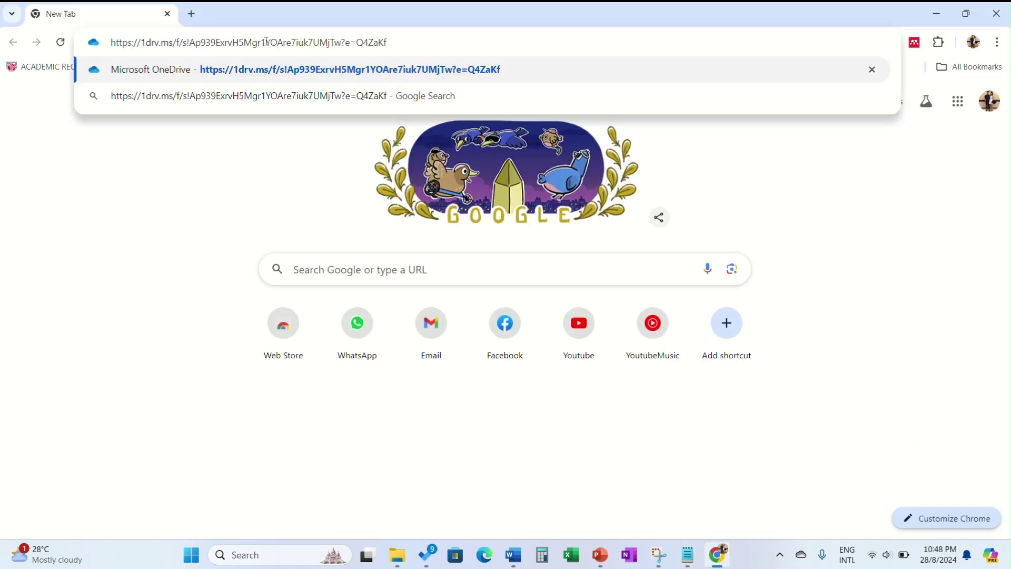
key("Return")
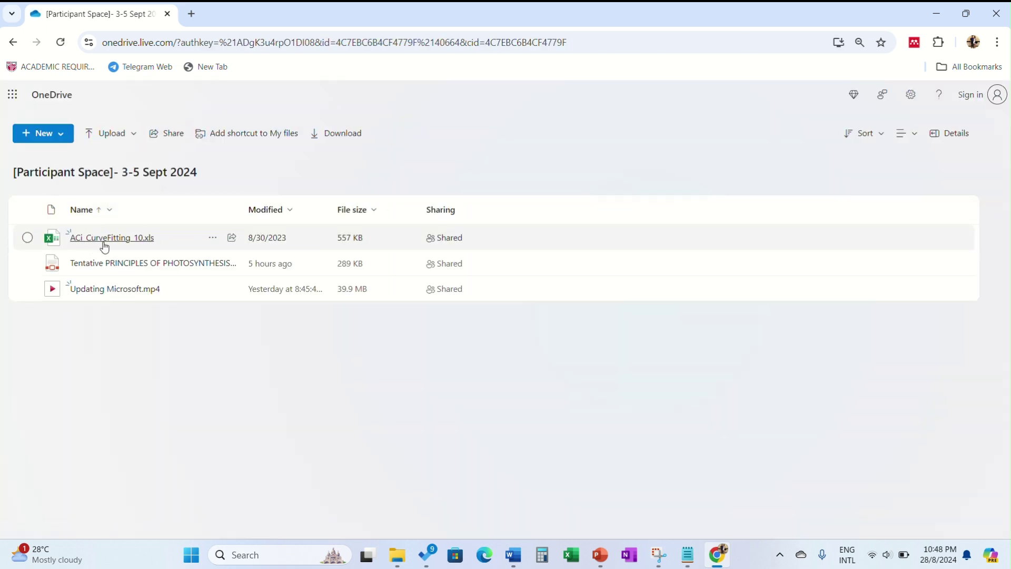
left_click(27, 238)
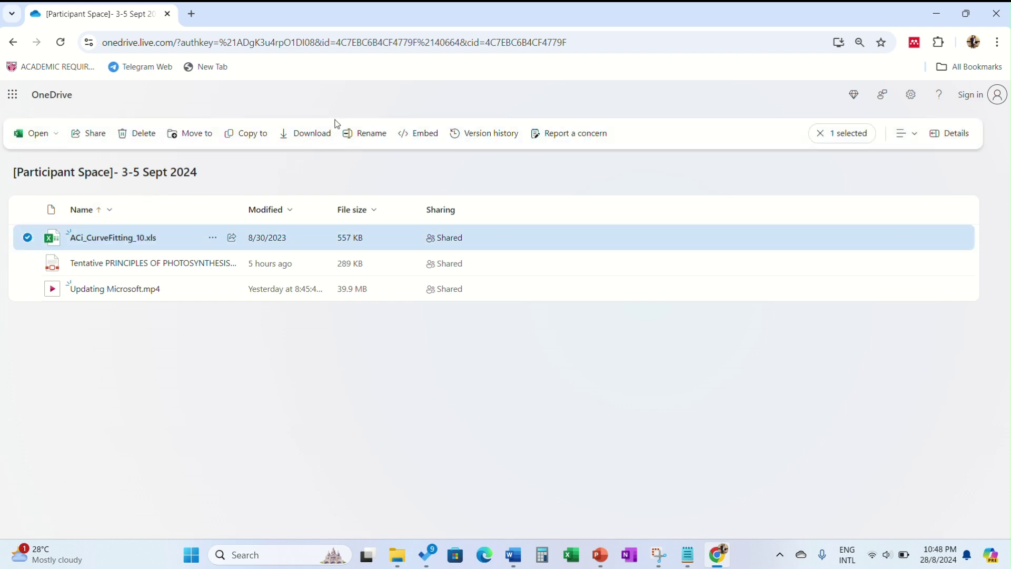
left_click(316, 136)
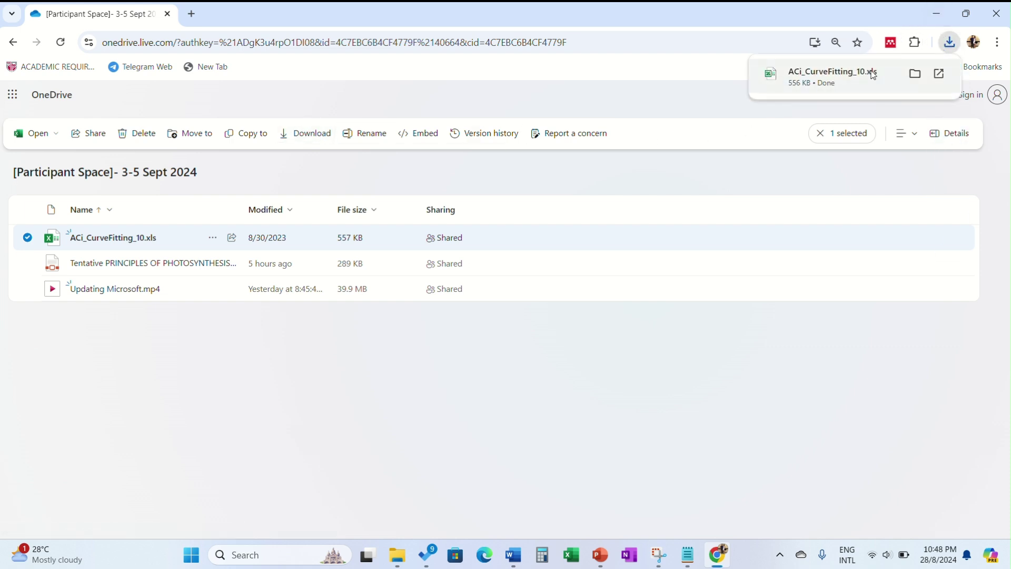
Show the downloaded ACi_CurveFitting_10.xls in the Downloads folder and copy the file.
left_click(915, 74)
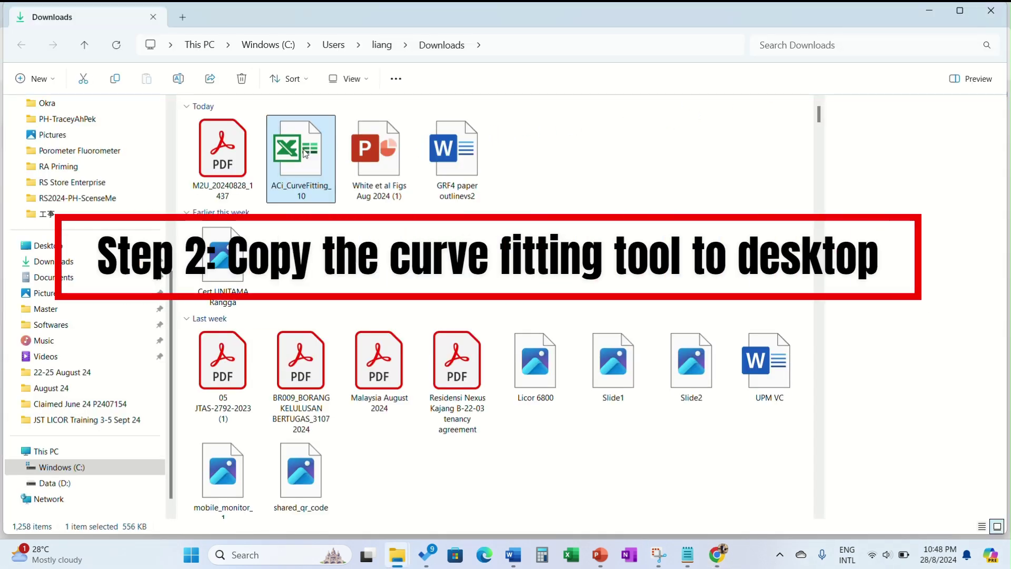
right_click(304, 153)
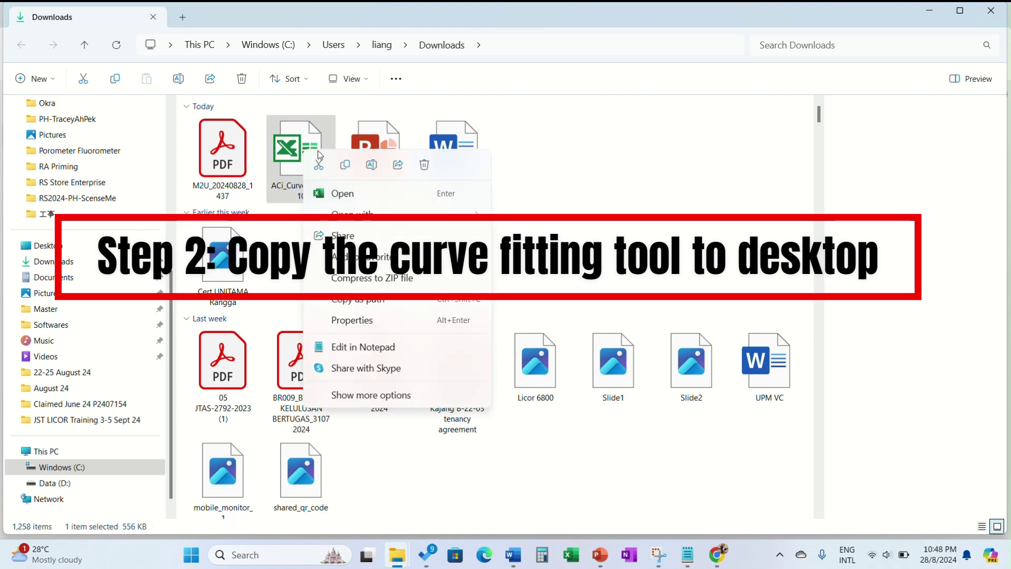
left_click(346, 168)
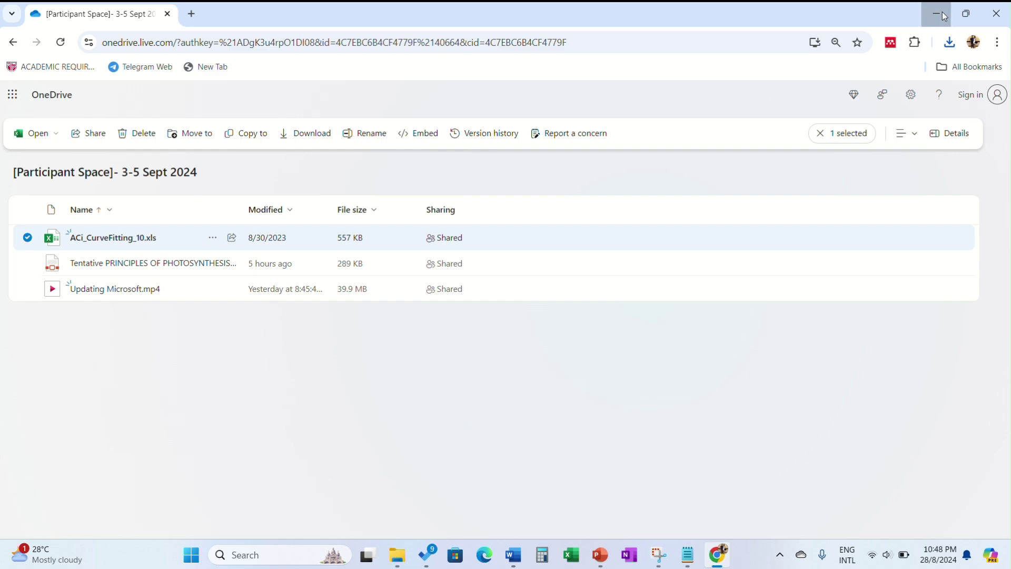
Minimize Chrome and Notepad, then paste the ACi_CurveFitting_10 workbook onto the desktop.
left_click(943, 12)
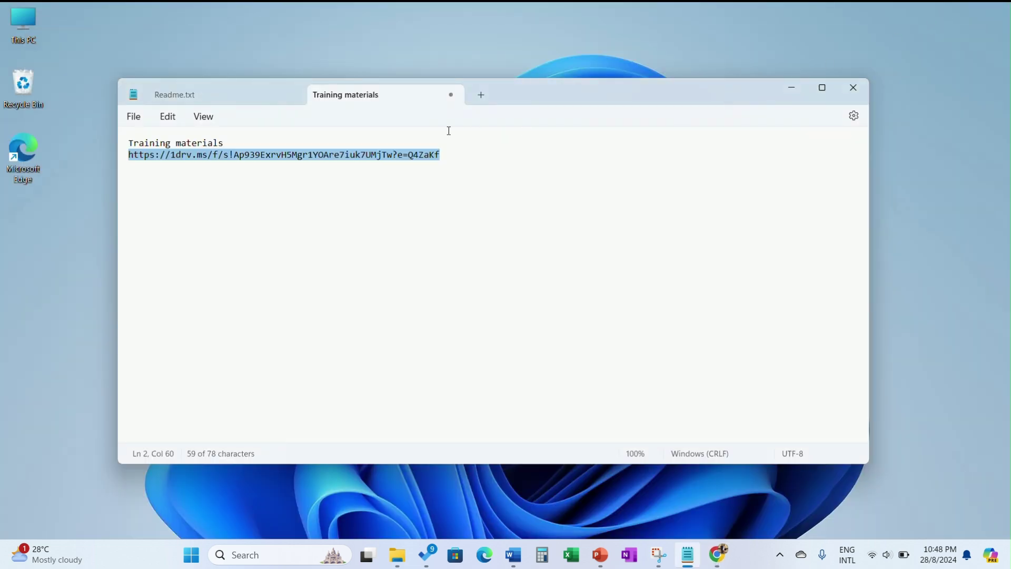
left_click(793, 94)
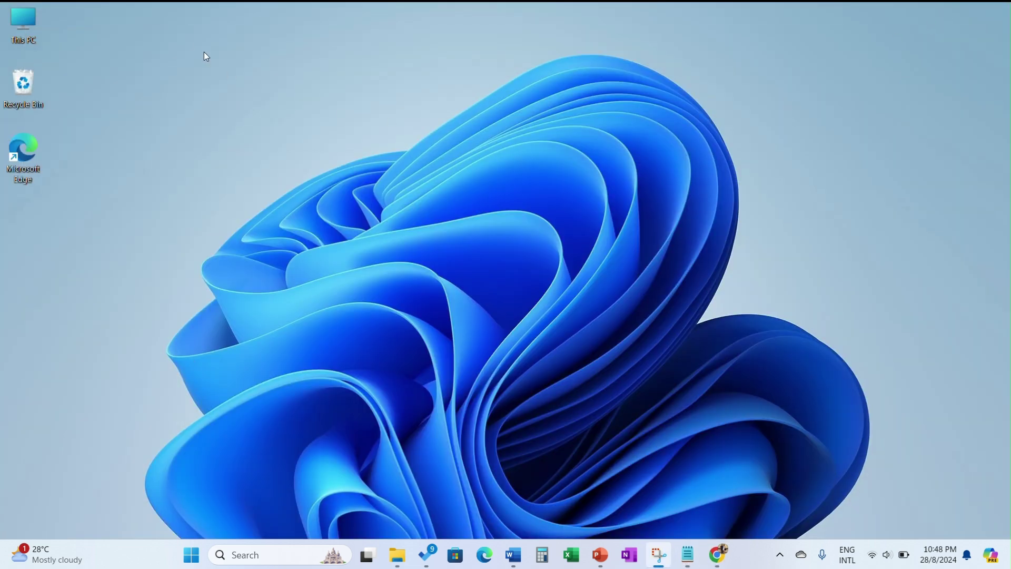
right_click(74, 34)
left_click(91, 49)
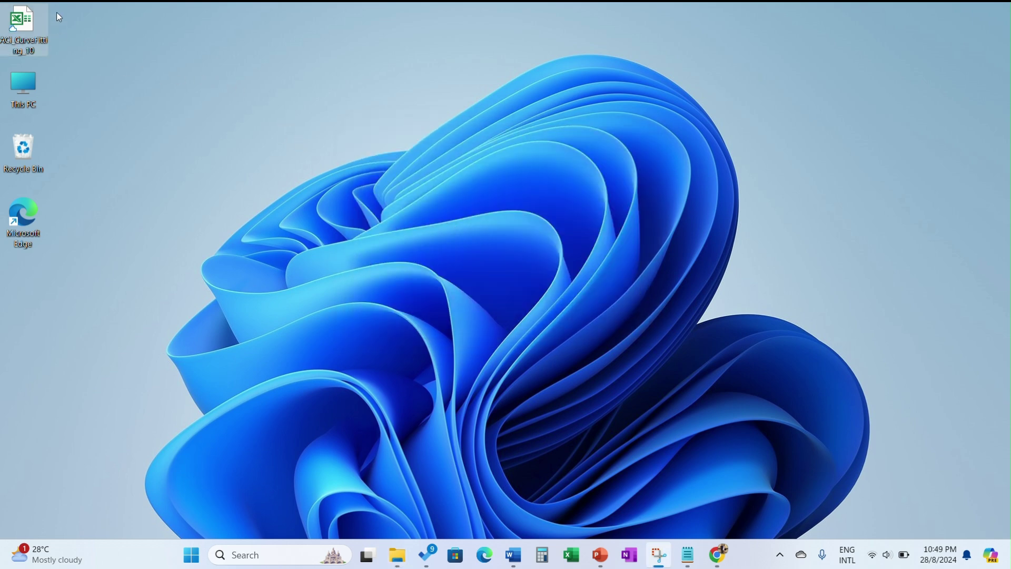
Open ACi_CurveFitting_10 from the desktop in Excel and run the Fit Curve button.
double_click(23, 24)
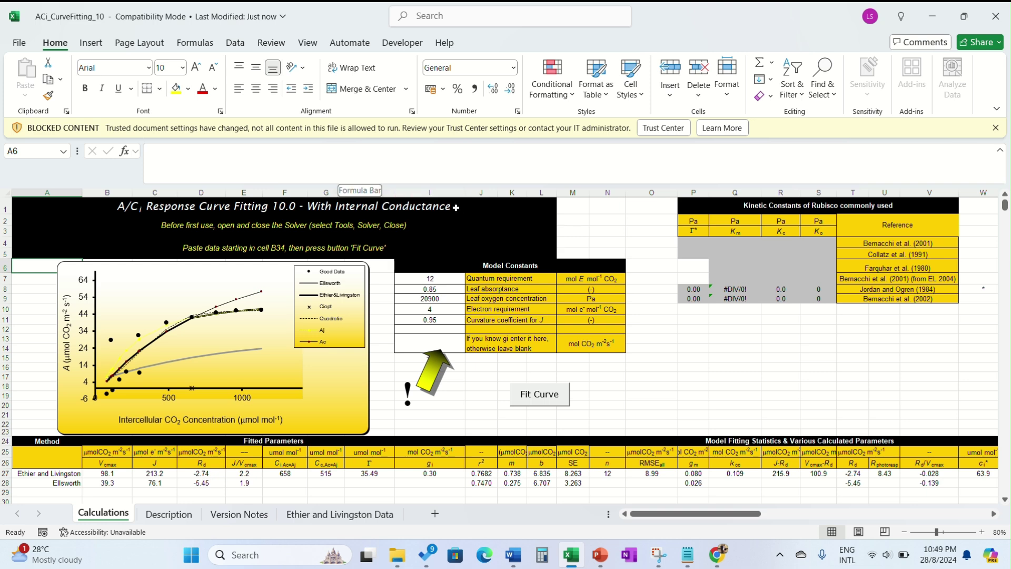
scroll(643, 372, "down", 2)
scroll(623, 333, "down", 1)
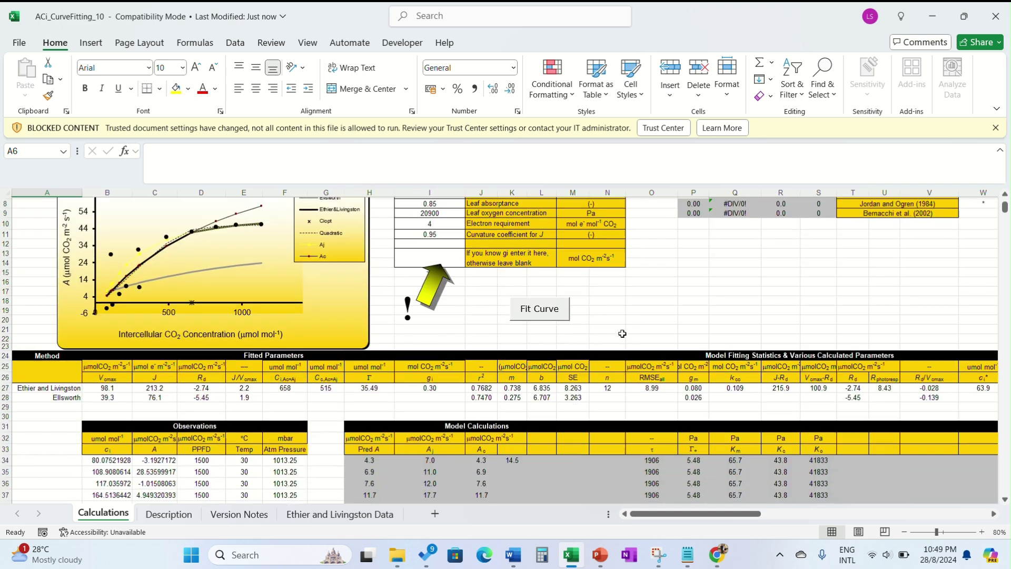
left_click(537, 308)
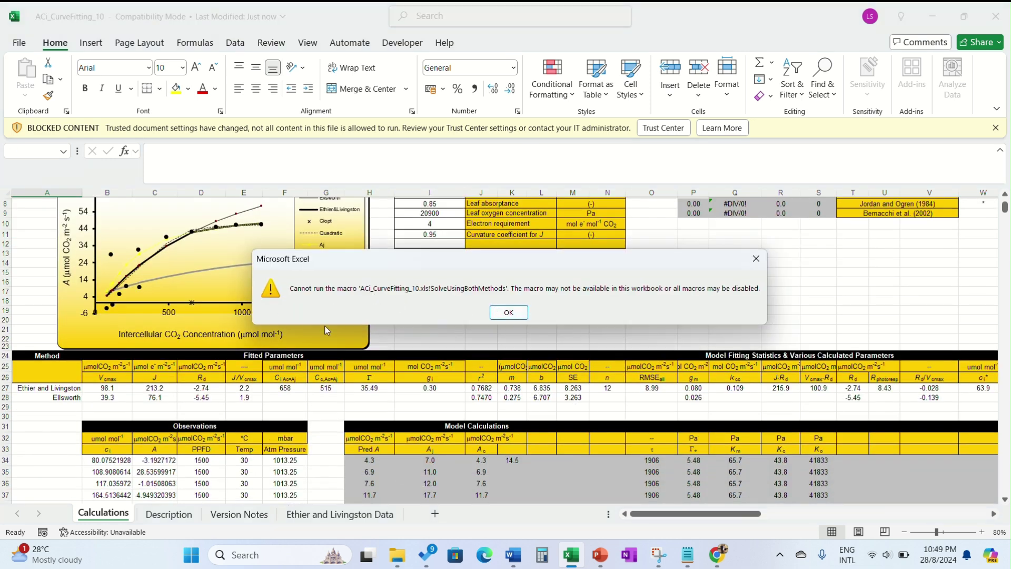
Dismiss the SolveUsingBothMethods macro error and go to the File backstage page.
left_click(514, 314)
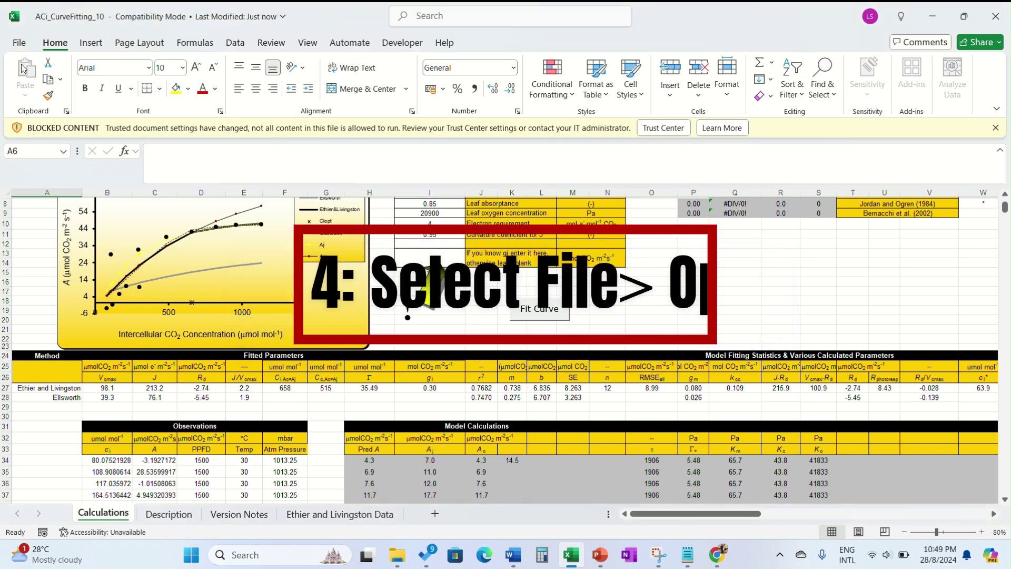
left_click(19, 44)
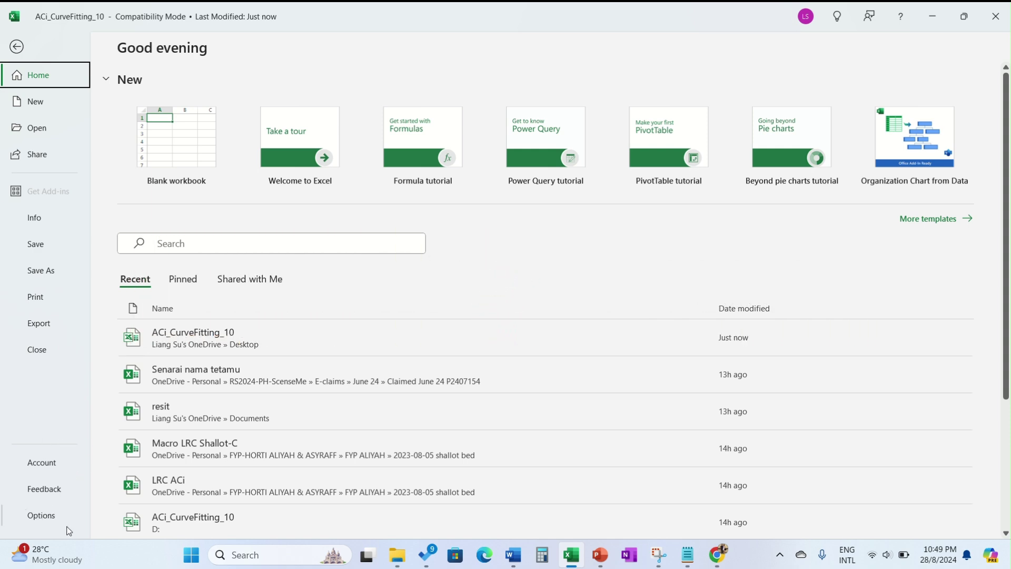
Open the Add-ins page of Excel Options with Manage set to Excel Add-ins.
left_click(41, 515)
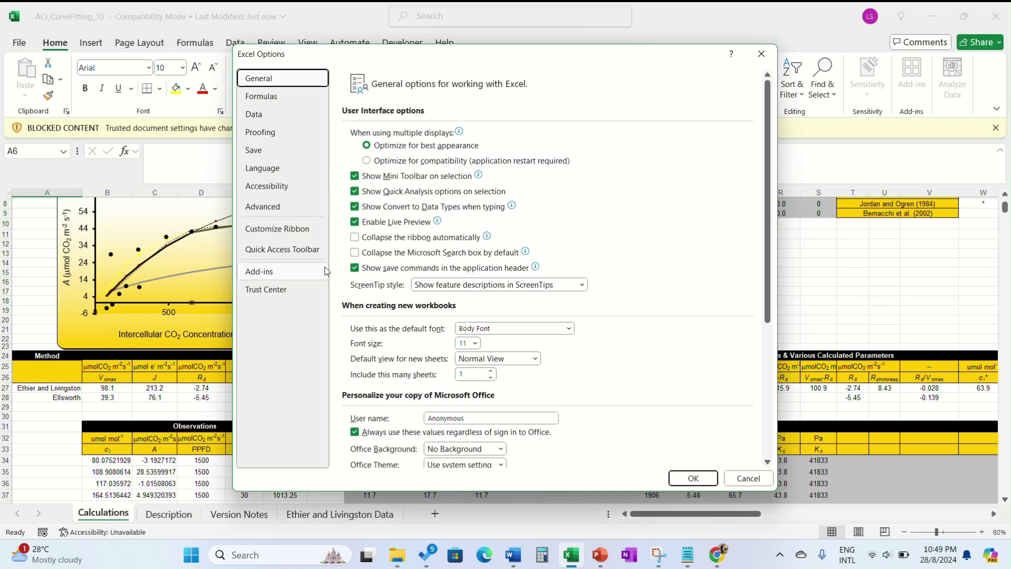
left_click(279, 274)
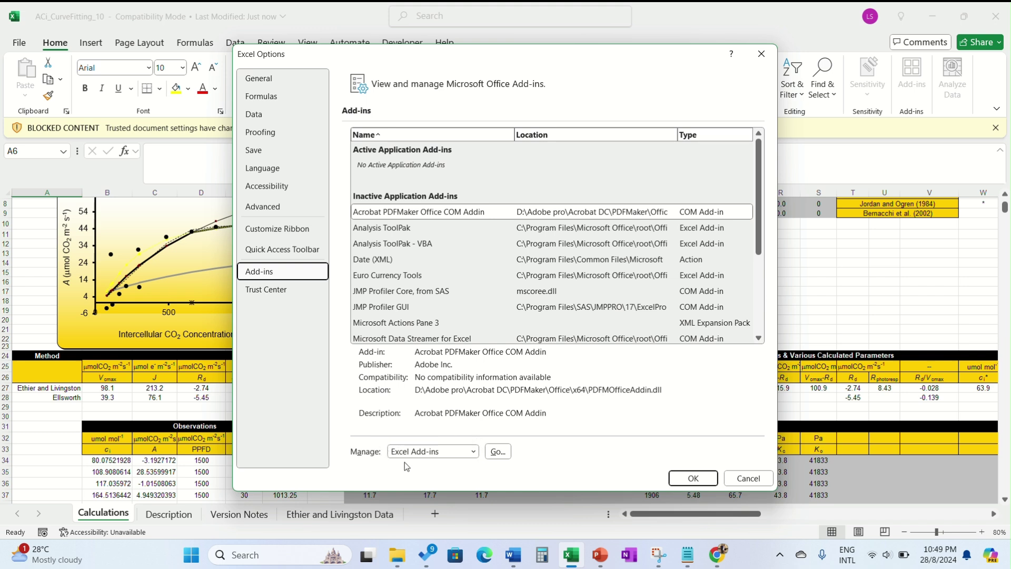
left_click(473, 455)
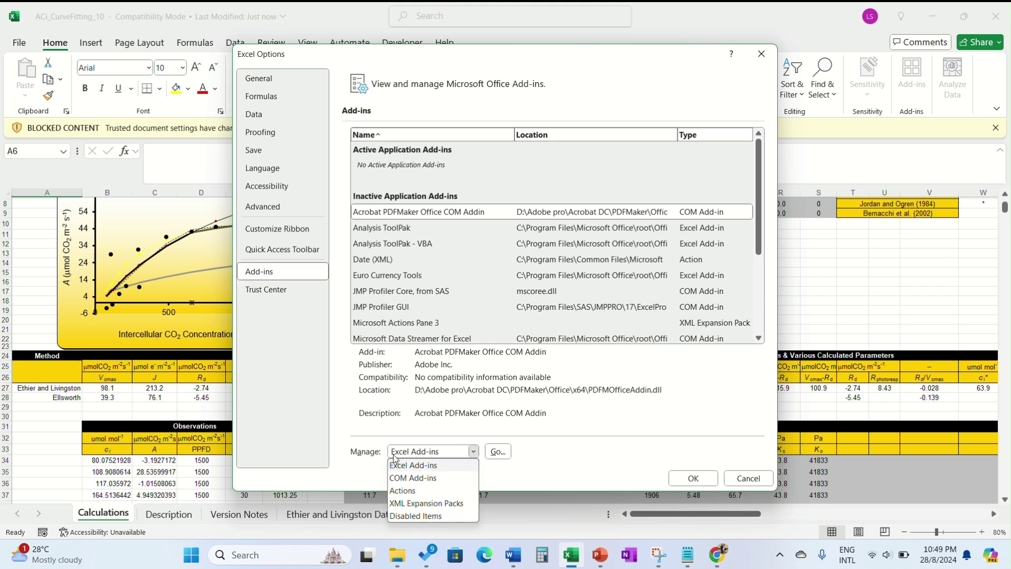
left_click(401, 467)
Load Analysis ToolPak, Analysis ToolPak - VBA, Euro Currency Tools and Solver Add-in.
left_click(494, 453)
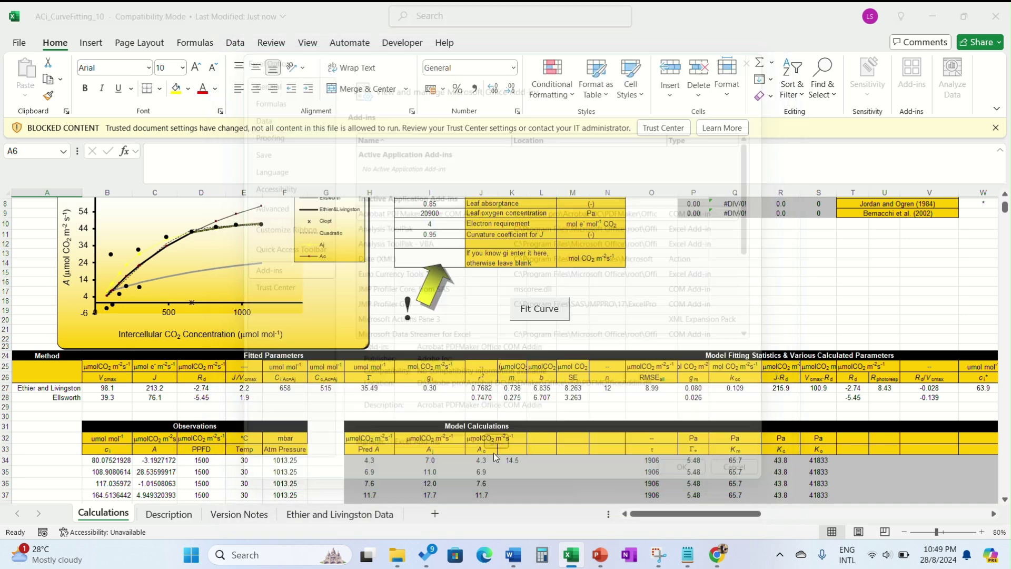
left_click(526, 162)
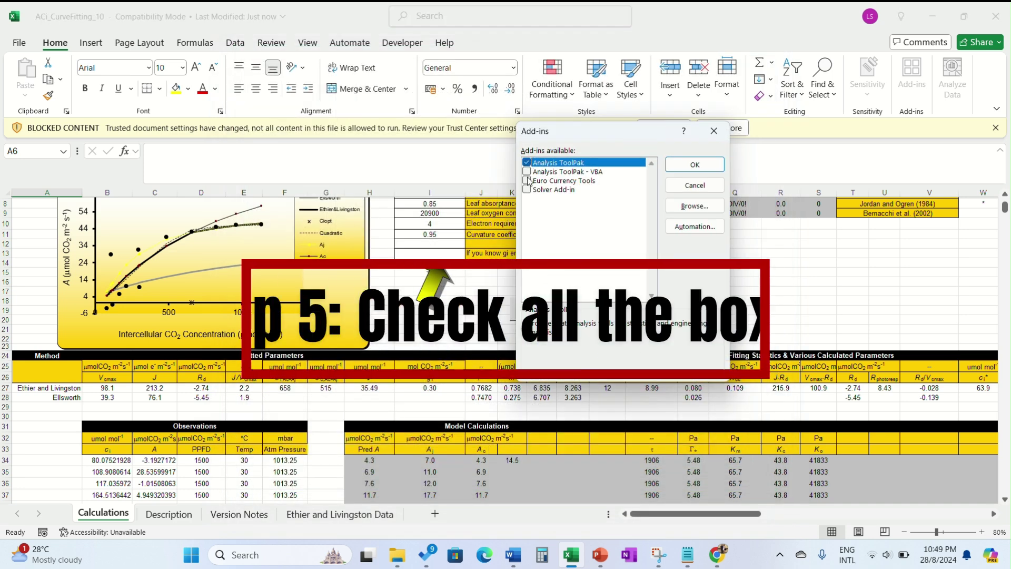
left_click(527, 171)
left_click(527, 181)
left_click(527, 190)
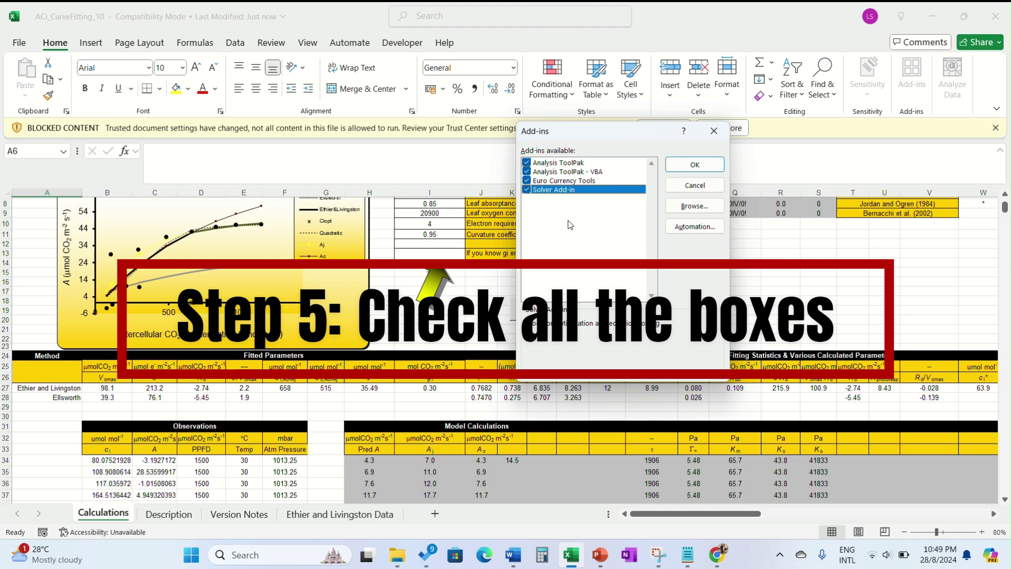
left_click(690, 165)
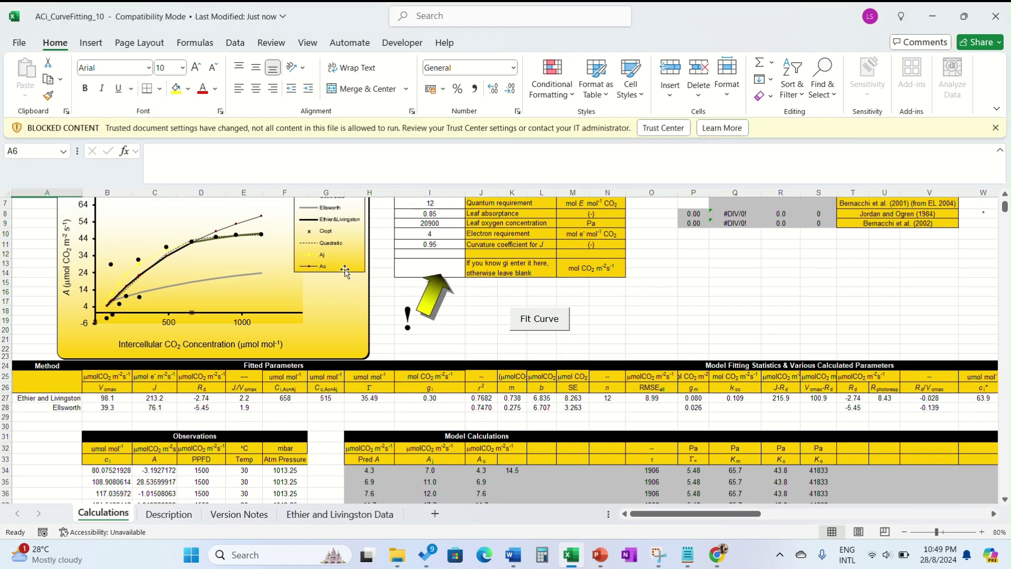
left_click(18, 45)
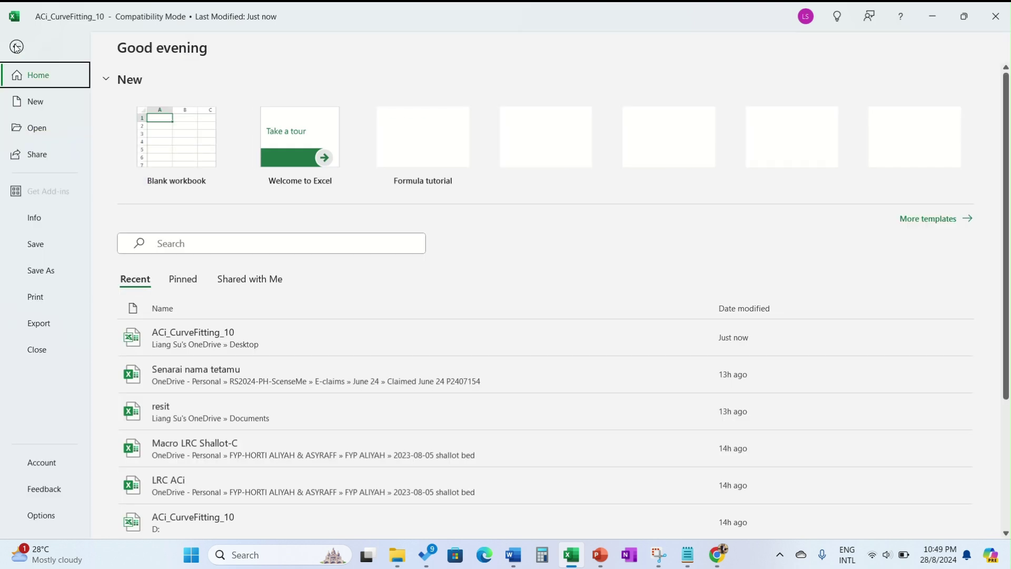
Open the Trust Center settings from File > Options > Trust Center.
left_click(41, 515)
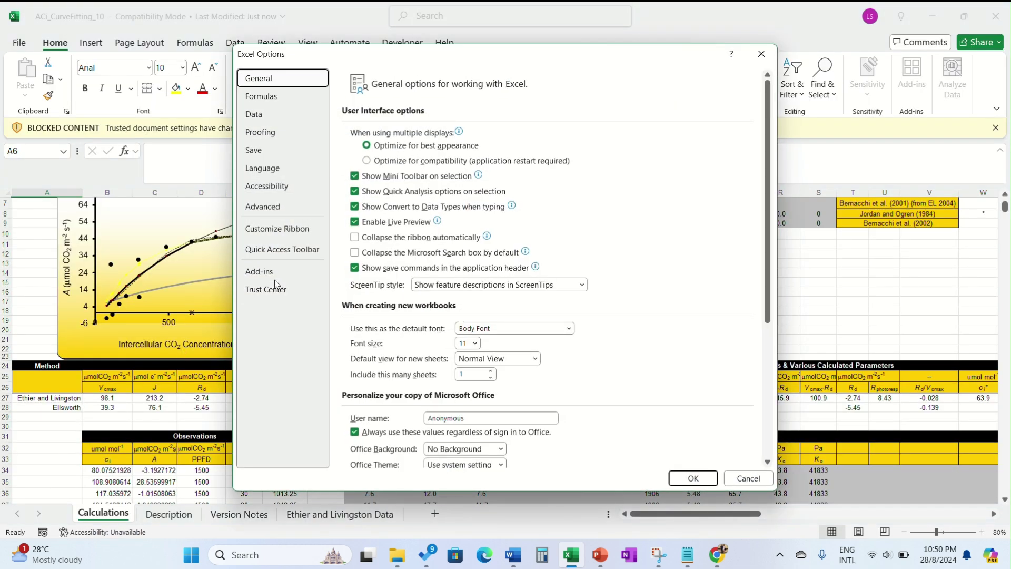
left_click(251, 293)
left_click(721, 210)
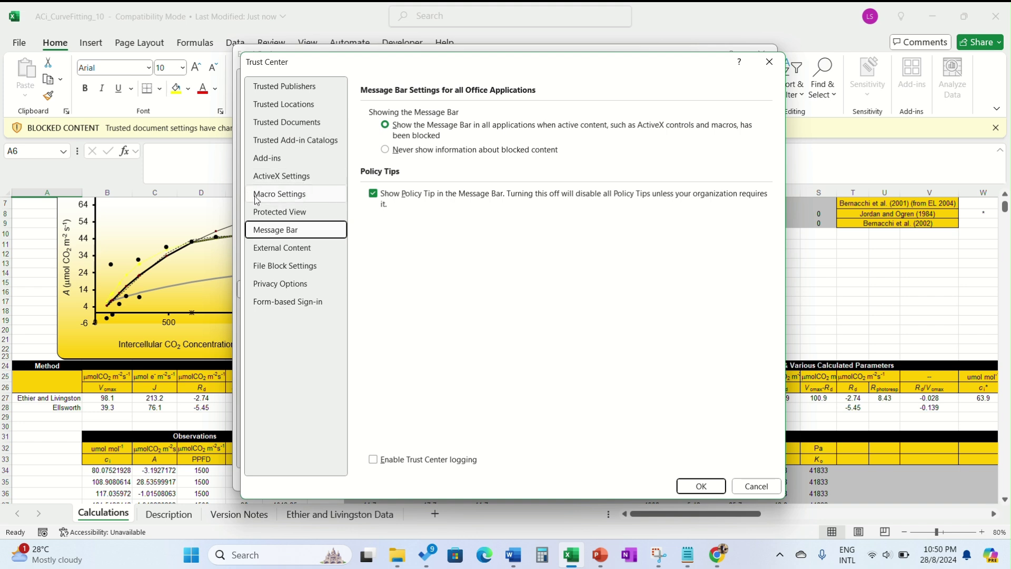
In Macro Settings, enable all VBA macros plus Excel 4.0 macros.
left_click(273, 200)
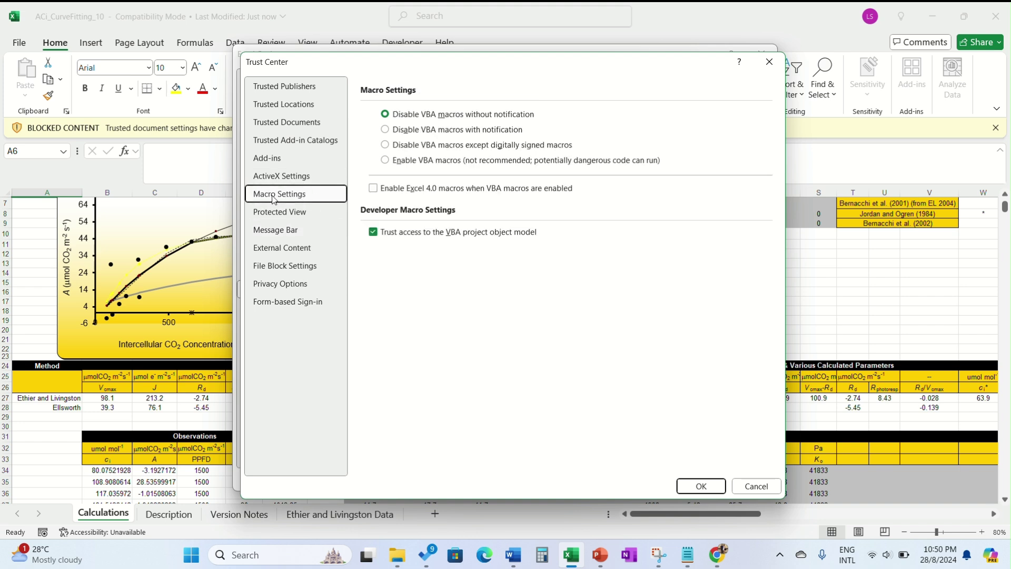
left_click(386, 161)
left_click(373, 188)
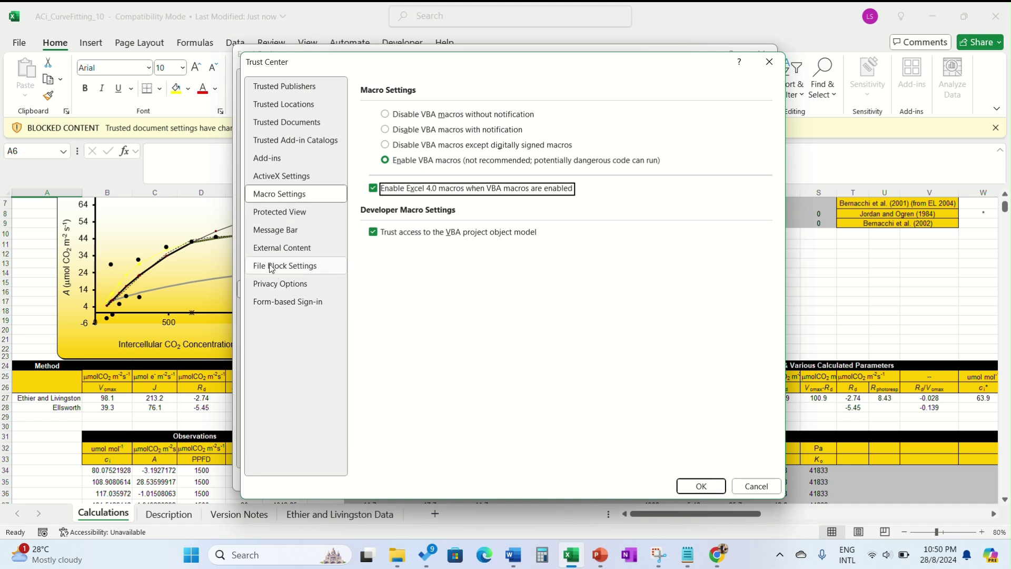
In File Block Settings, tick the rows from Excel 2007 workbooks through Excel 95 Workbooks.
left_click(298, 270)
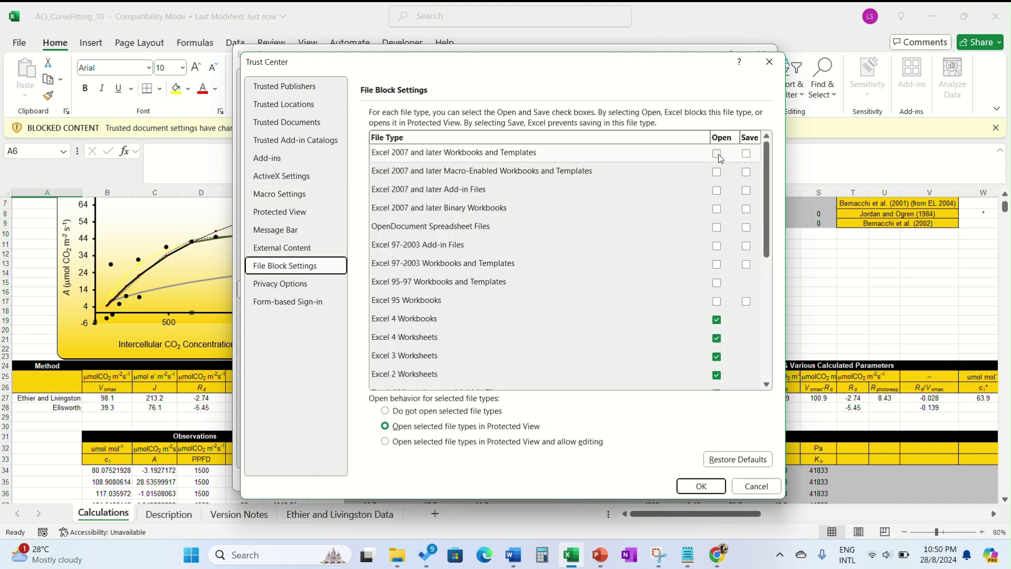
left_click(717, 153)
left_click(717, 172)
left_click(717, 191)
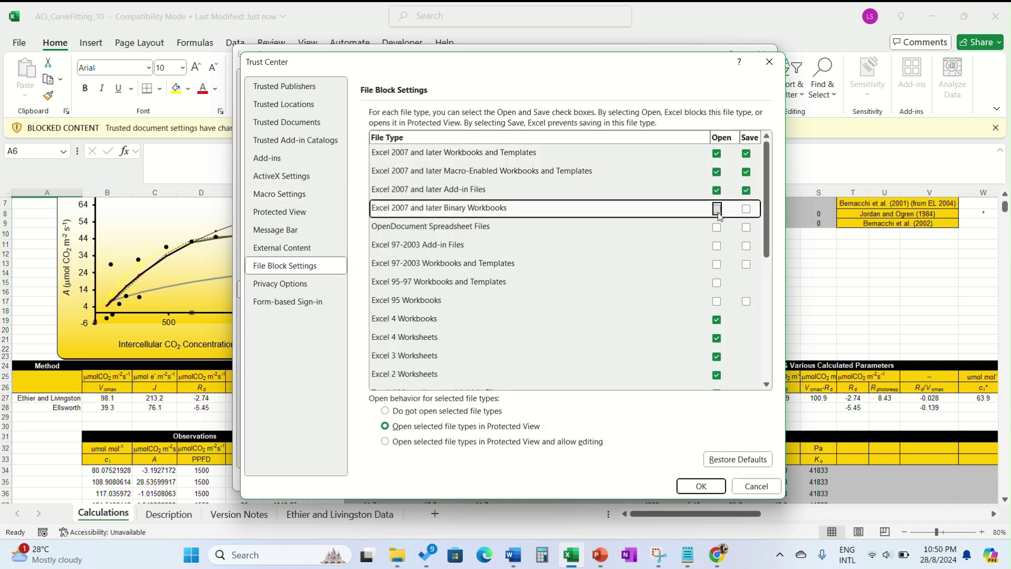
left_click(718, 208)
left_click(717, 227)
left_click(717, 246)
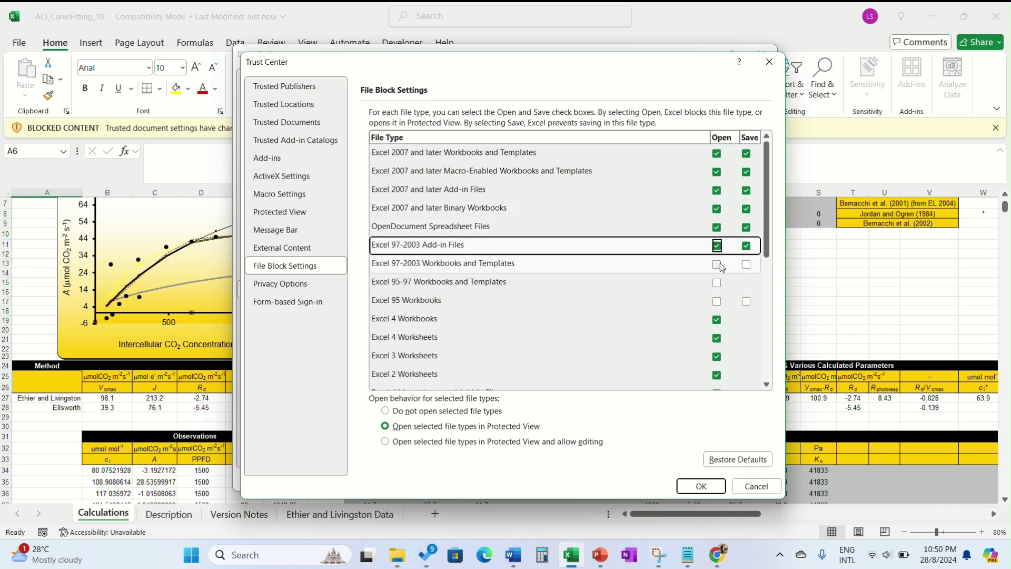
left_click(717, 264)
left_click(717, 282)
left_click(717, 301)
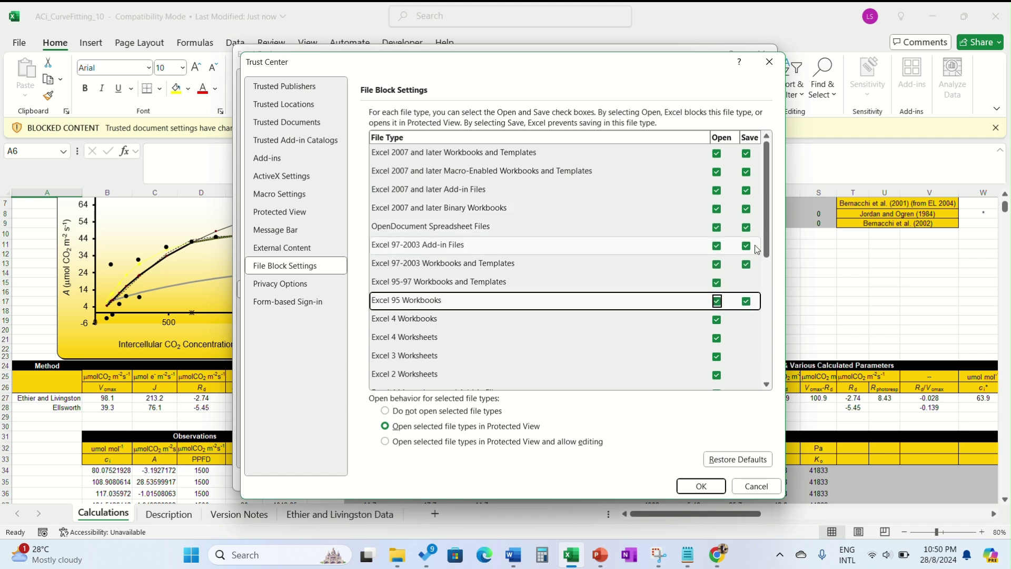
Tick the rows from Web Pages and Excel 2003 XML through Legacy Converters for Excel.
left_click_drag(766, 238, 768, 363)
left_click(717, 191)
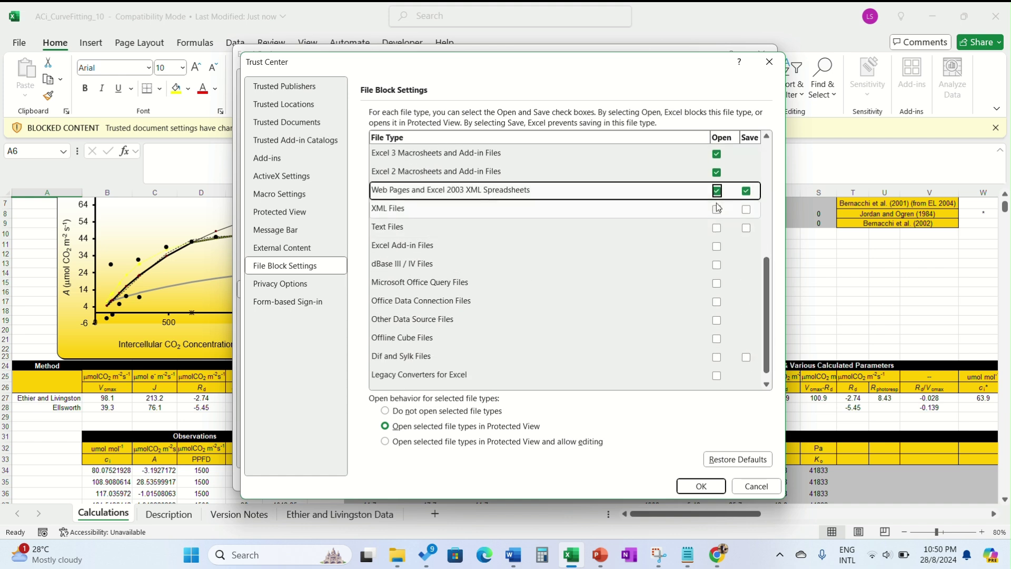
left_click(717, 210)
left_click(717, 228)
left_click(717, 246)
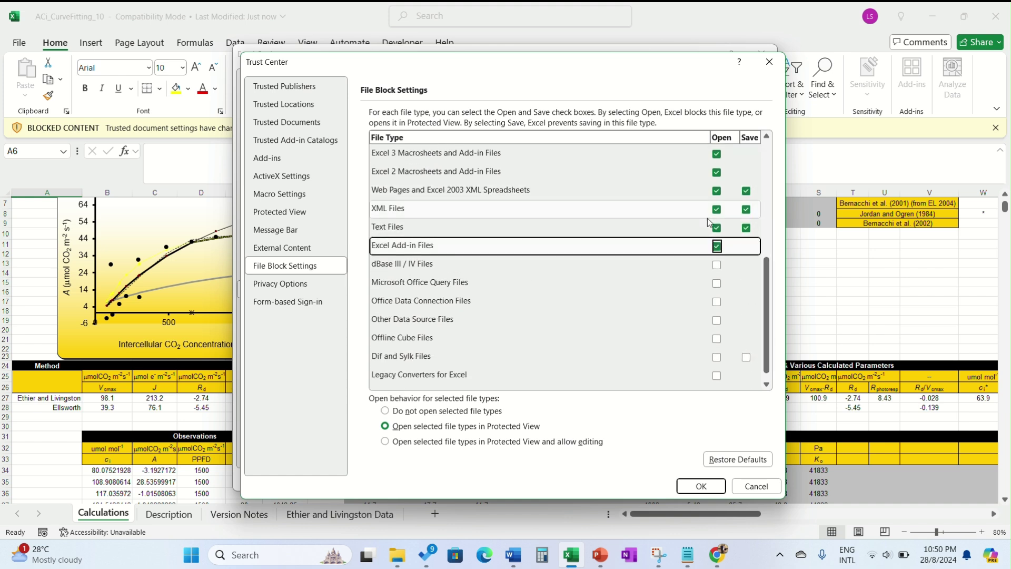
left_click(717, 265)
left_click(718, 284)
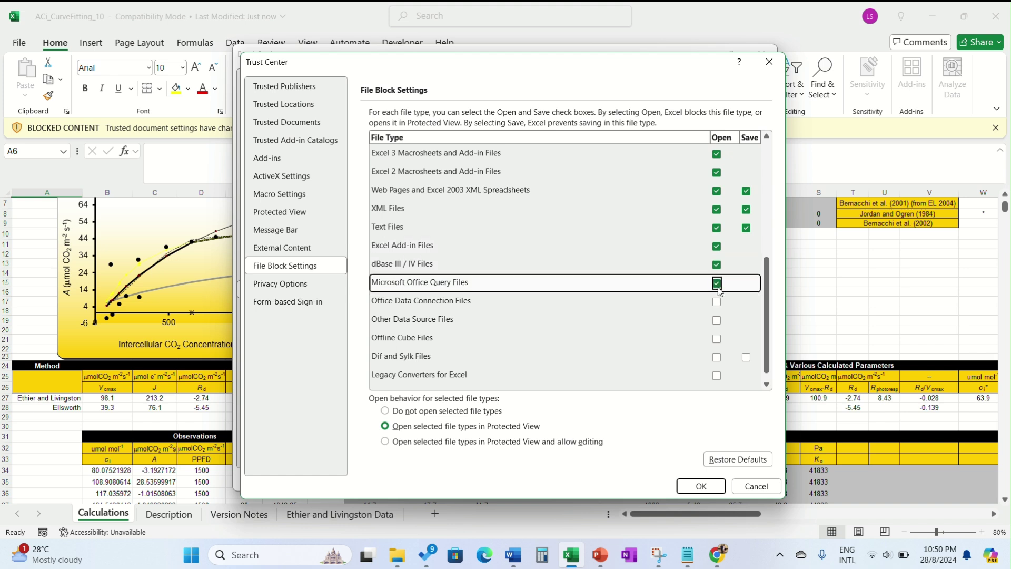
left_click(717, 301)
left_click(716, 320)
left_click(717, 338)
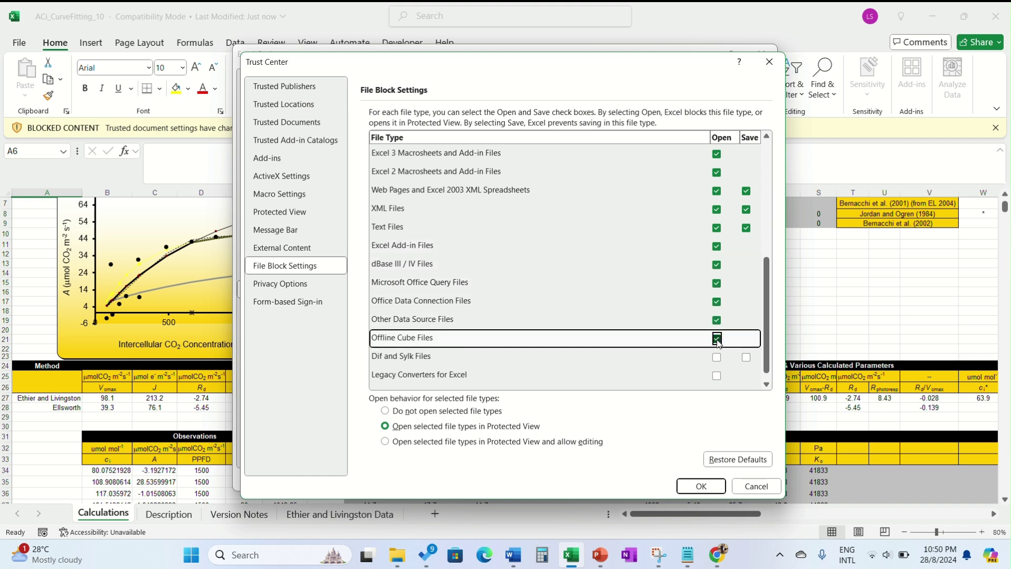
left_click(717, 357)
left_click(717, 375)
Tick Office Open XML Converters, choose Open in Protected View and allow editing, and confirm.
scroll(768, 363, "down", 1)
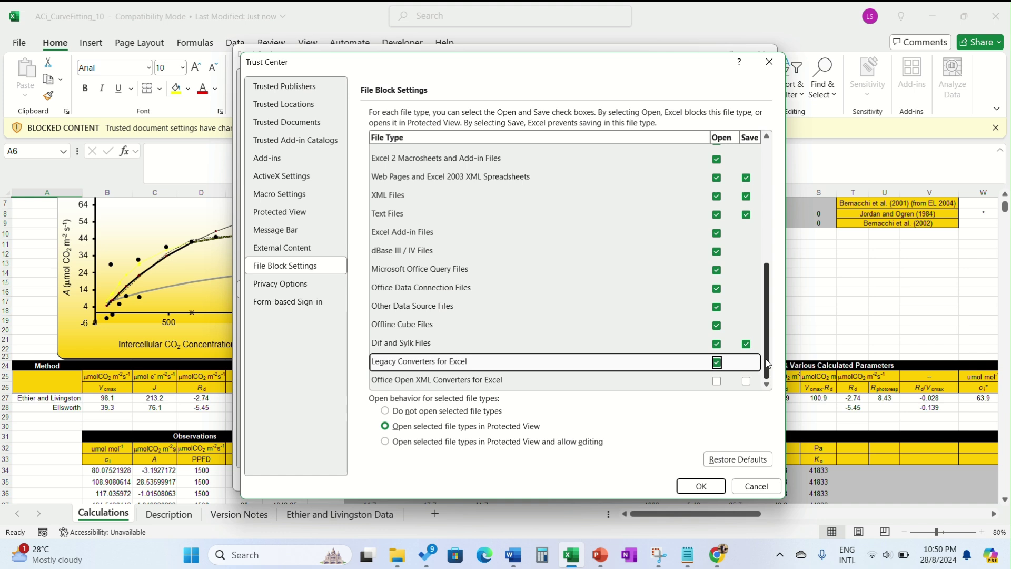
left_click(717, 381)
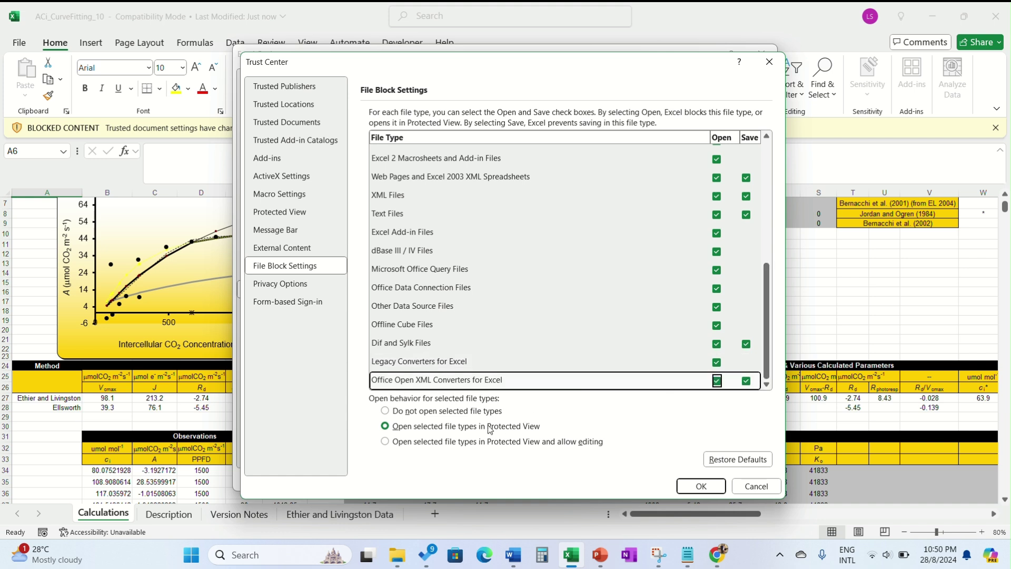
left_click(385, 442)
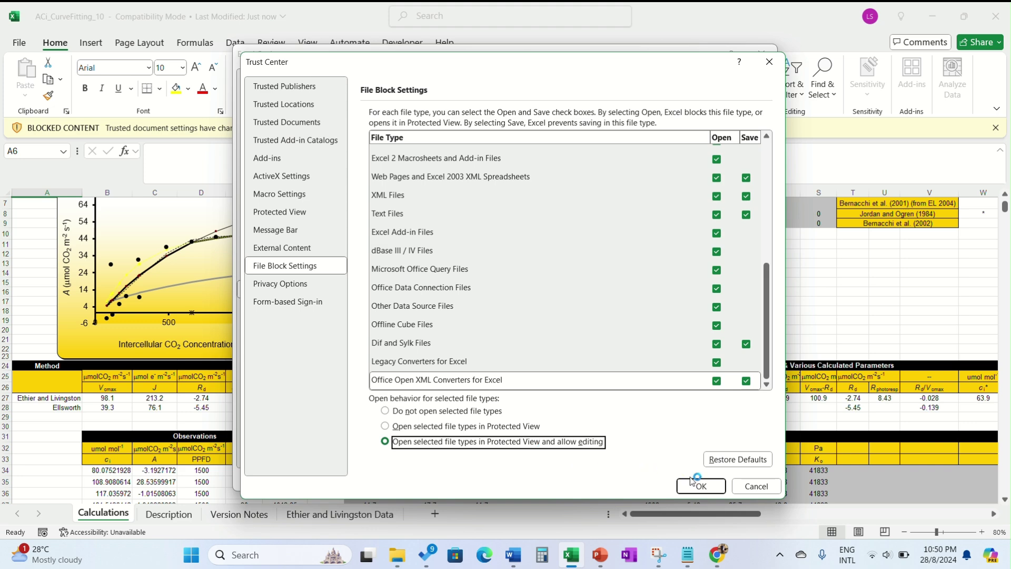
left_click(704, 485)
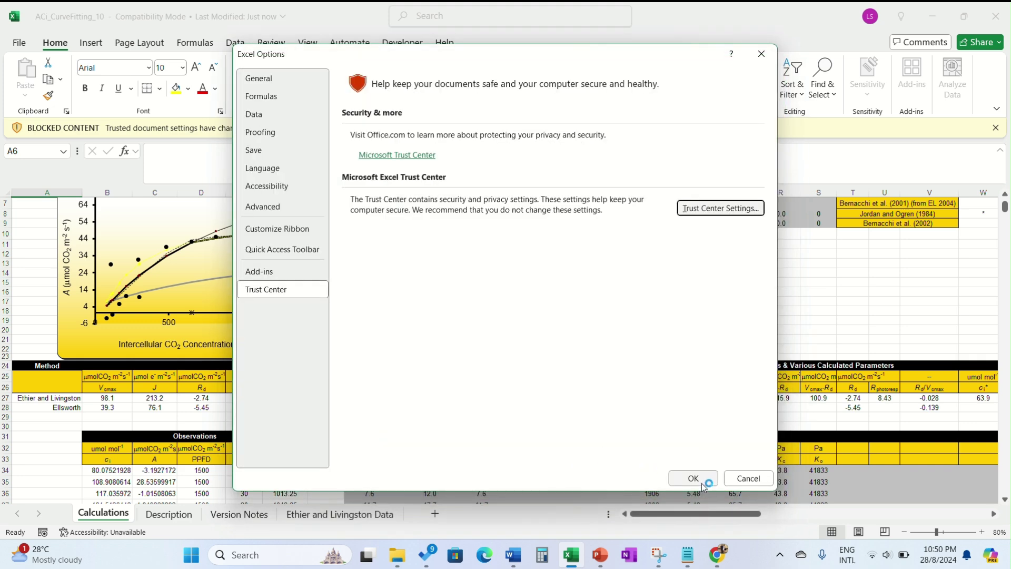
Confirm the new Excel Options settings and close Excel so they take effect.
left_click(702, 483)
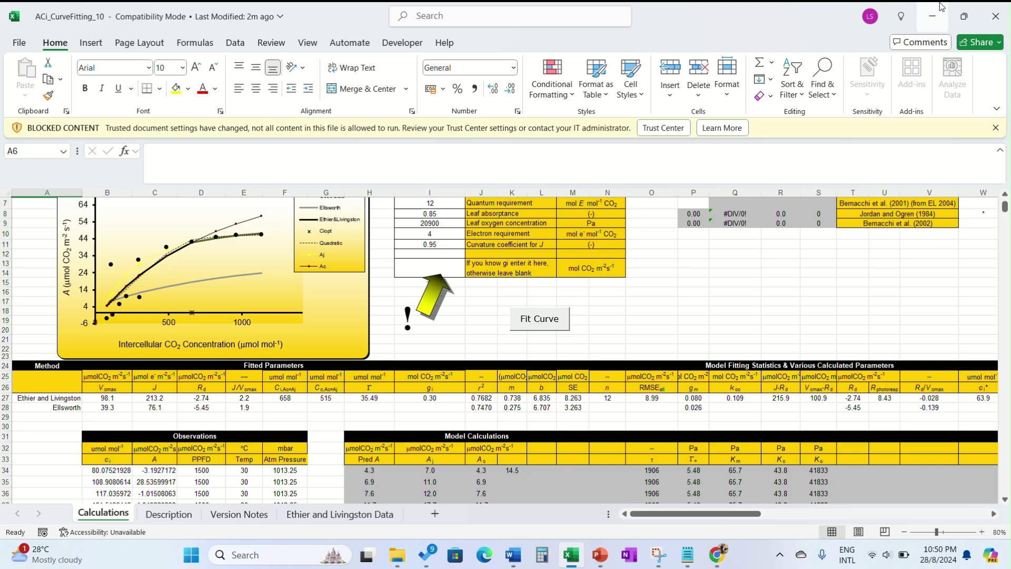
left_click(996, 16)
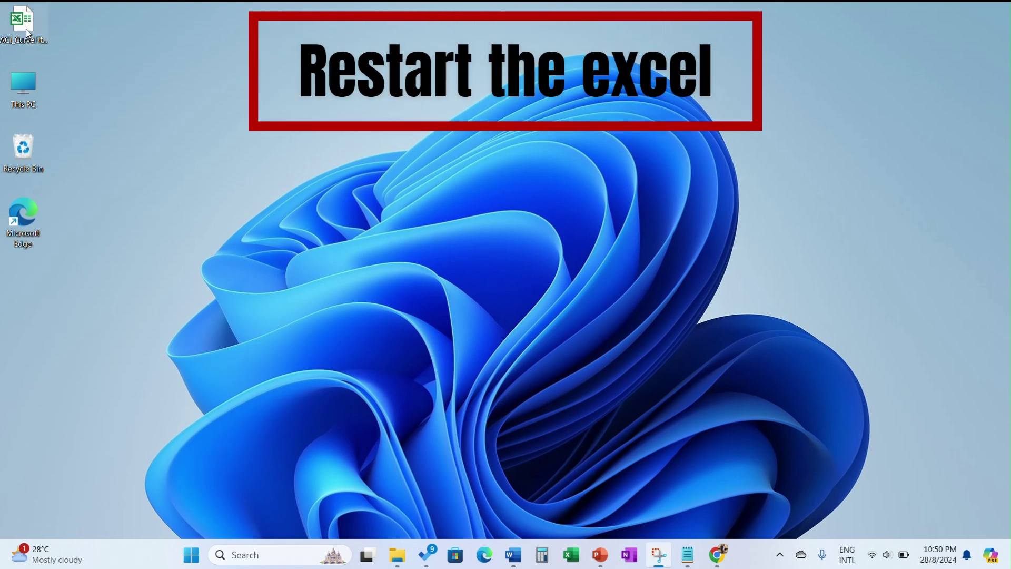
Reopen the ACi_CurveFitting_10 workbook from its desktop icon.
left_click(26, 25)
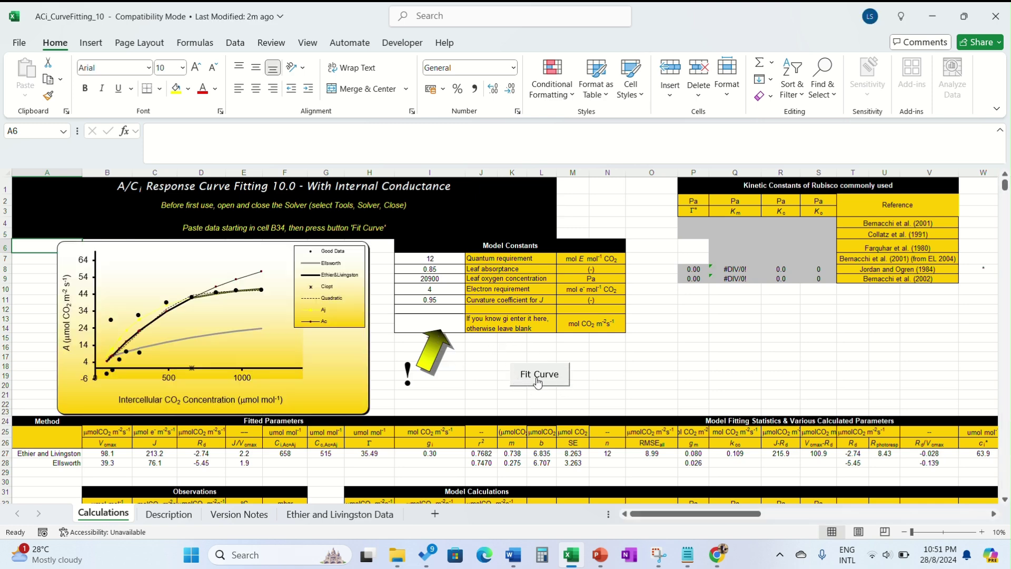
Run Fit Curve, then review fitted Vcmax values (98.1 Ethier and Livingston, 39.3 Ellsworth).
left_click(537, 382)
left_click_drag(703, 517, 921, 515)
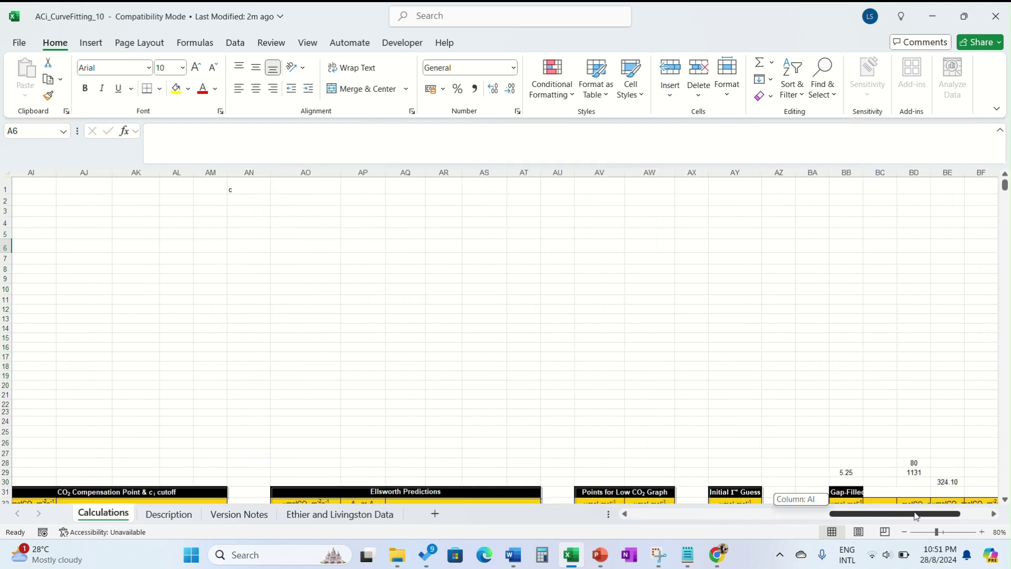
mouse_move(921, 516)
left_mouse_down()
mouse_move(738, 516)
mouse_move(899, 514)
left_mouse_up()
scroll(751, 440, "down", 5)
scroll(751, 439, "down", 1)
scroll(849, 516, "down", 3)
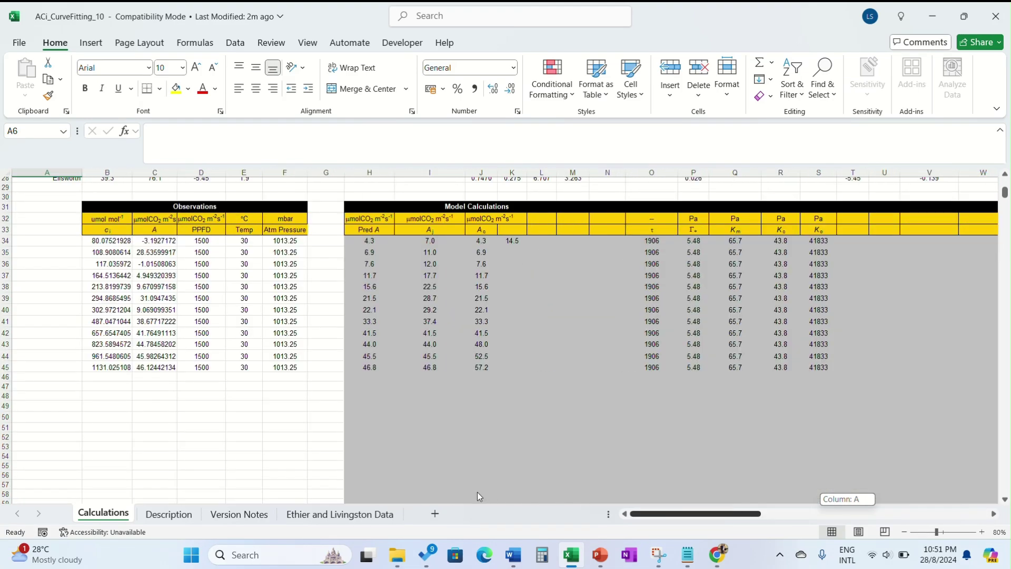
left_click_drag(905, 514, 285, 367)
scroll(284, 367, "up", 3)
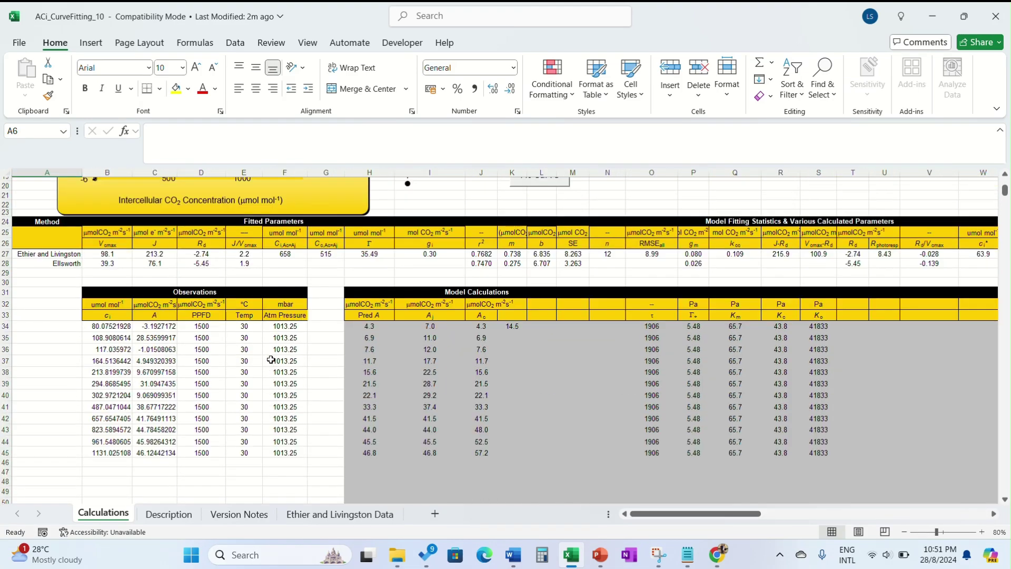
scroll(237, 374, "up", 3)
scroll(190, 380, "up", 3)
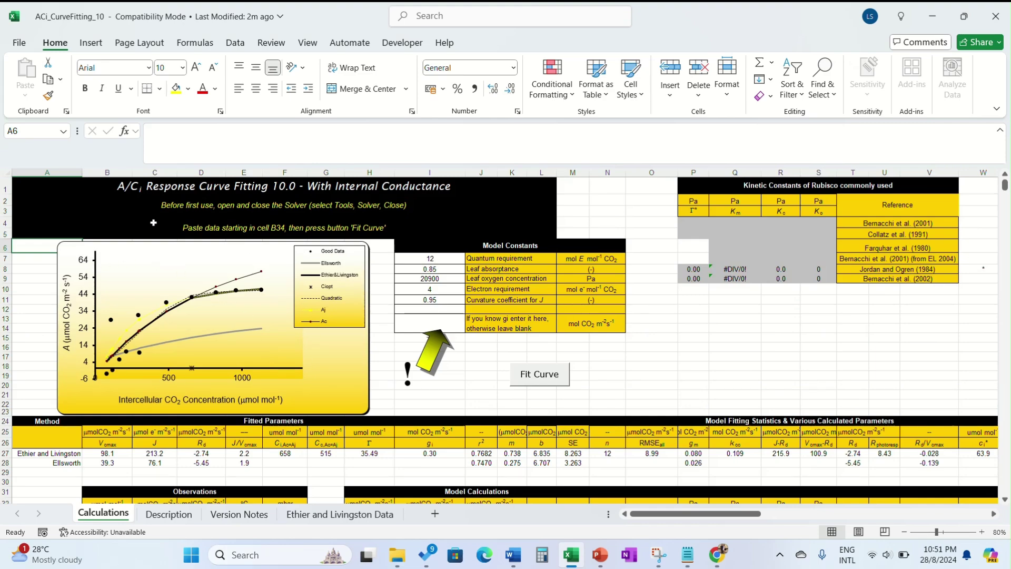